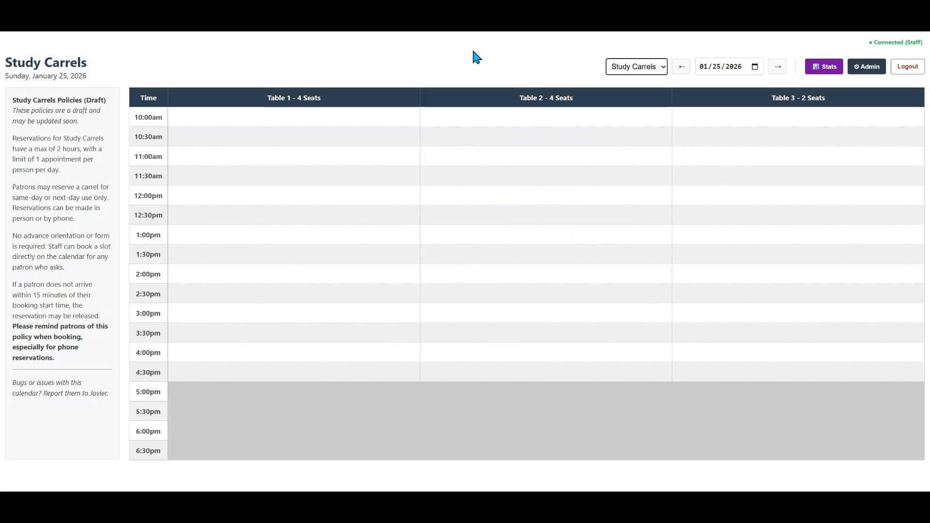
Show the Study Carrels calendar for January 31, 2026
{"action": "key", "text": "ctrl"}
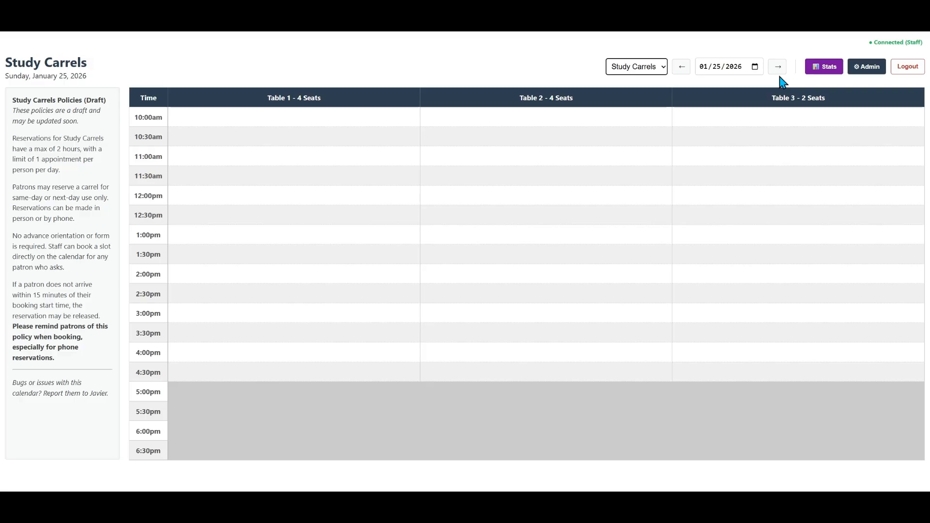
{"action": "left_click", "coordinate": [755, 67]}
{"action": "left_click", "coordinate": [757, 69]}
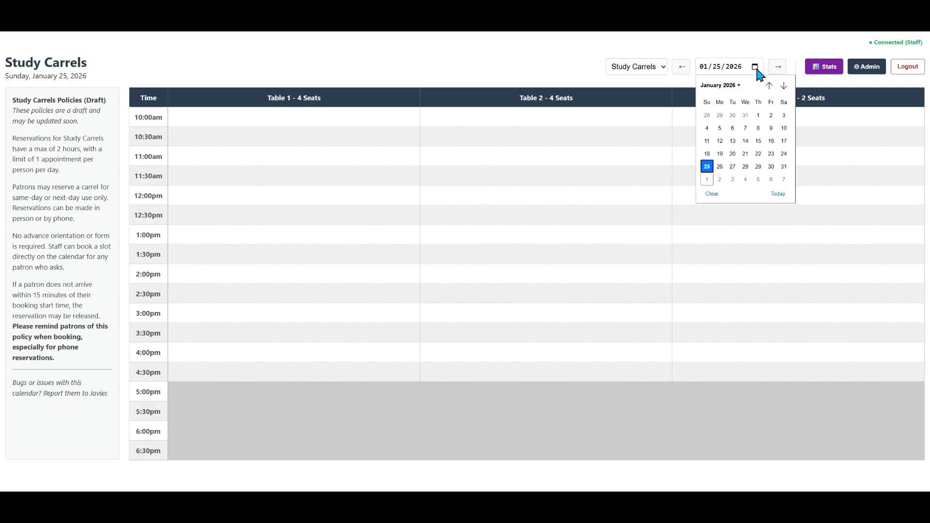
{"action": "left_click", "coordinate": [777, 171]}
{"action": "left_click", "coordinate": [780, 194]}
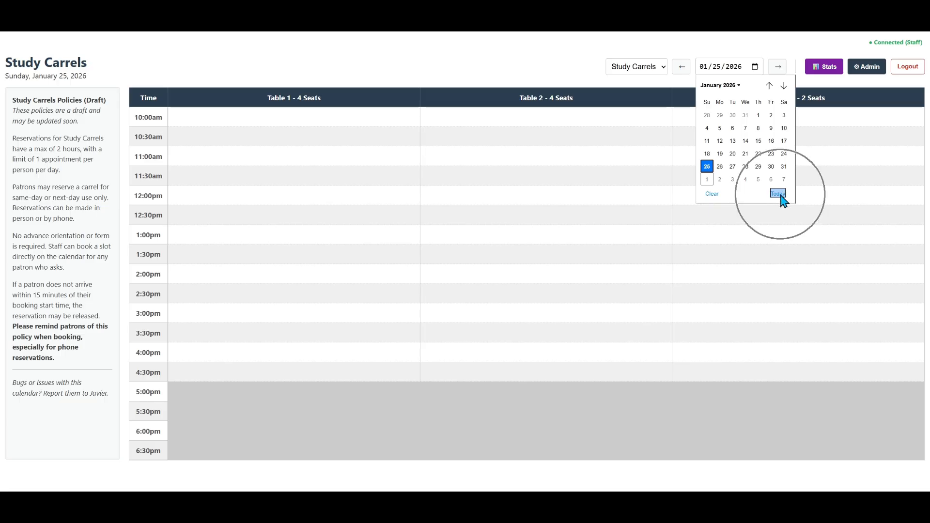
{"action": "left_click", "coordinate": [784, 169]}
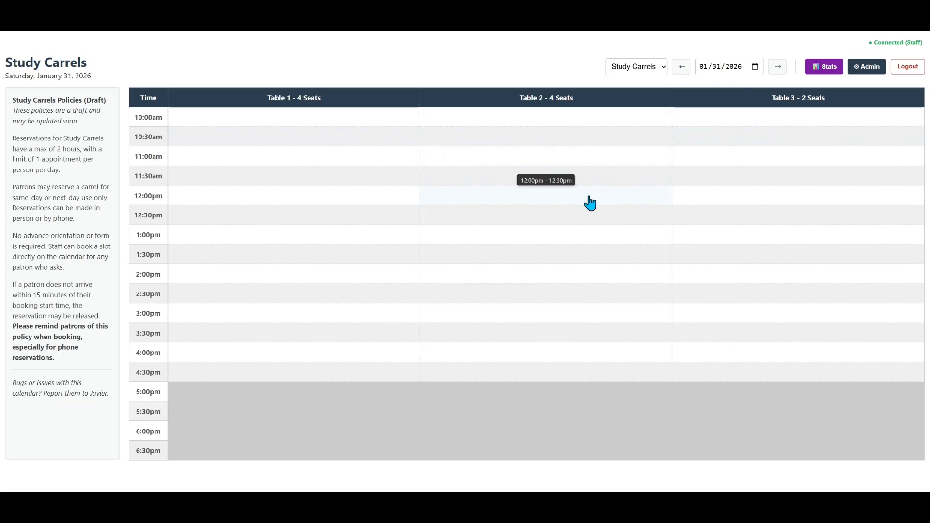
{"action": "key", "text": "ctrl"}
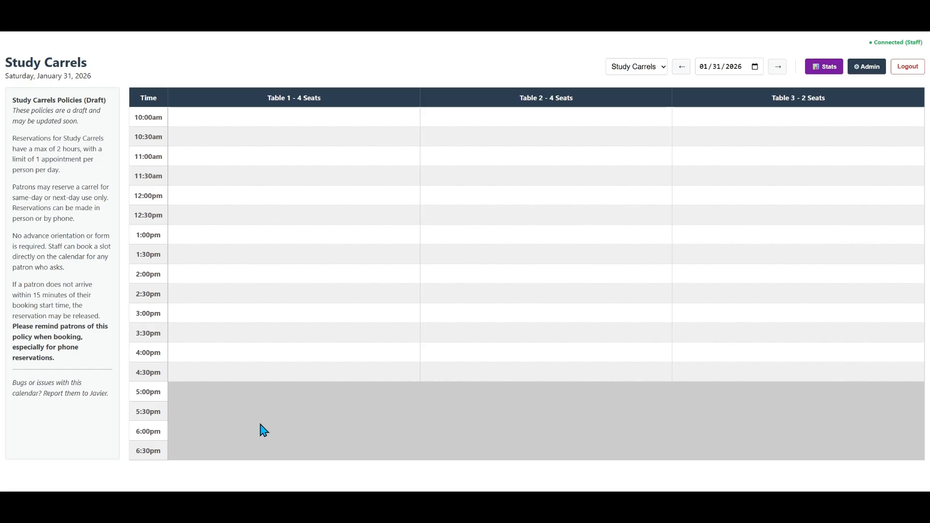
{"action": "left_click", "coordinate": [172, 406]}
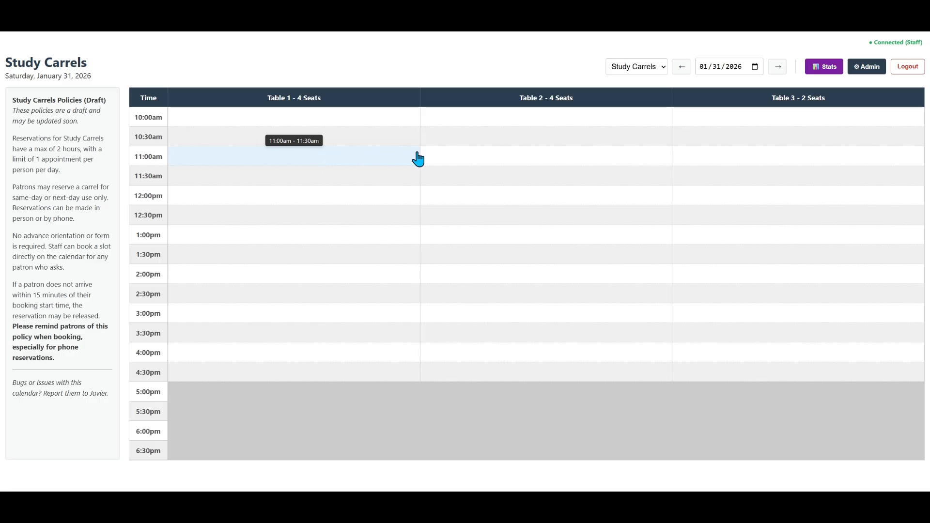
Book Table 1 for 2 hours from 11:00am to 1:00pm under the name "Test" and save the booking
{"action": "left_click", "coordinate": [290, 161]}
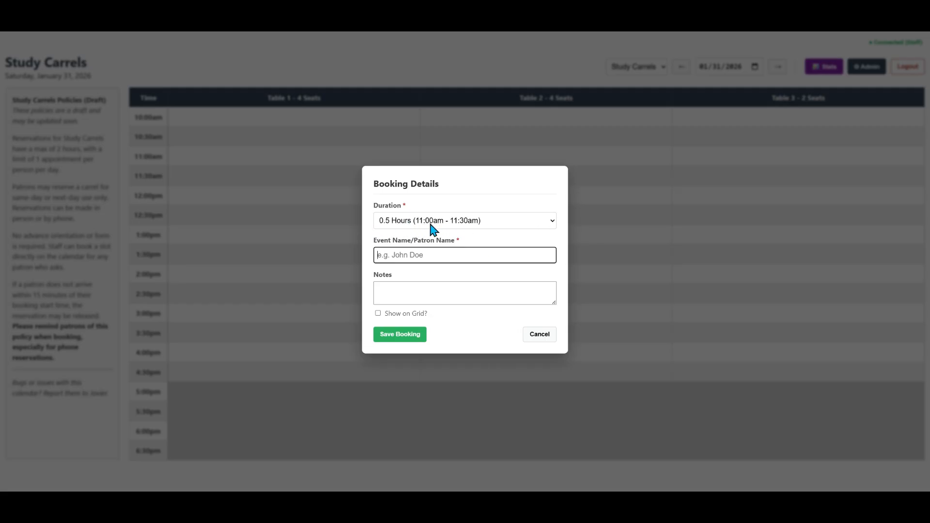
{"action": "left_click", "coordinate": [510, 223]}
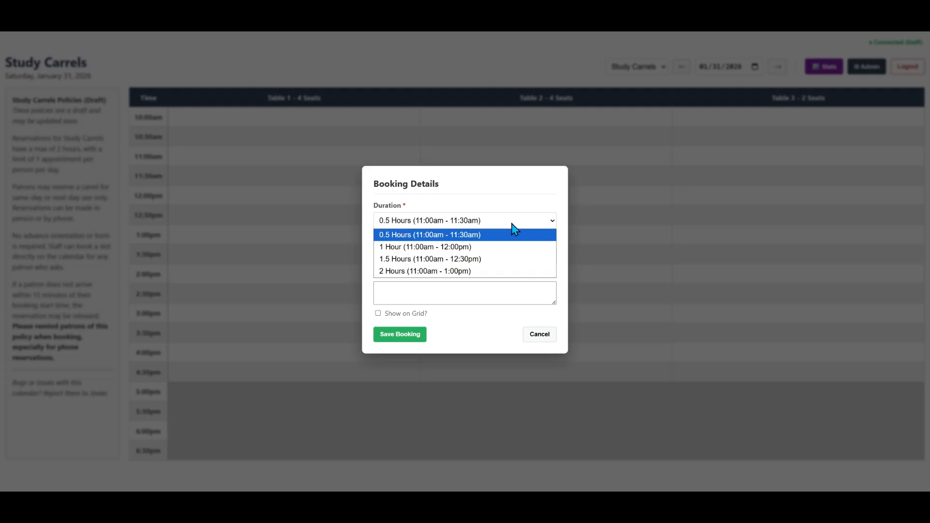
{"action": "left_click", "coordinate": [482, 271]}
{"action": "left_click", "coordinate": [458, 253]}
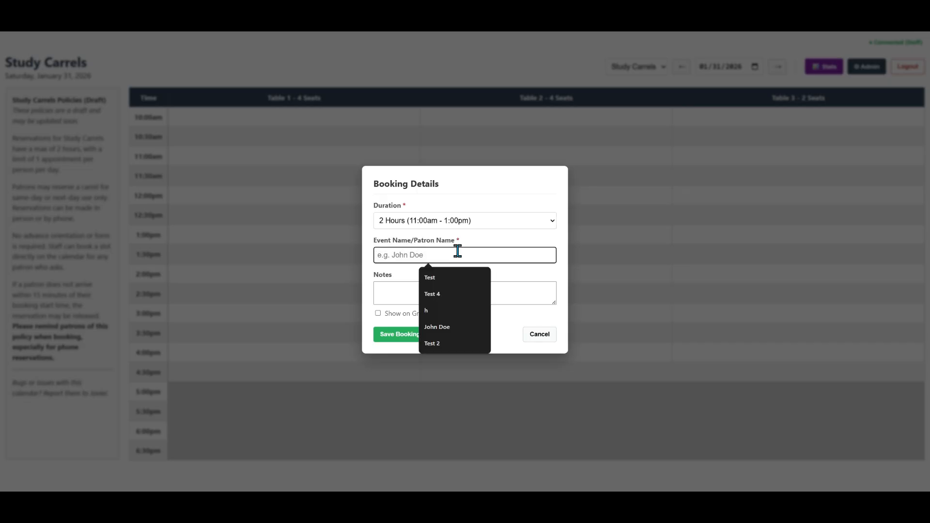
{"action": "type", "text": "Test"}
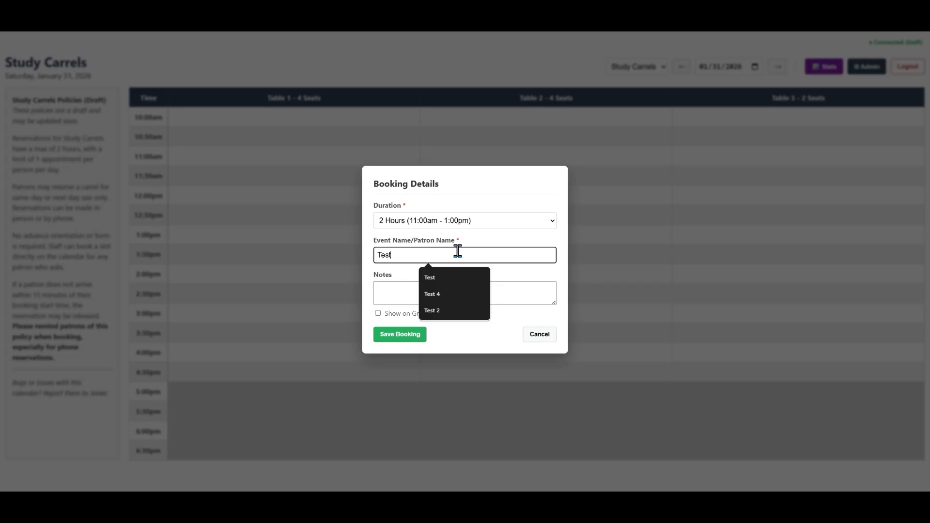
{"action": "left_click", "coordinate": [468, 318]}
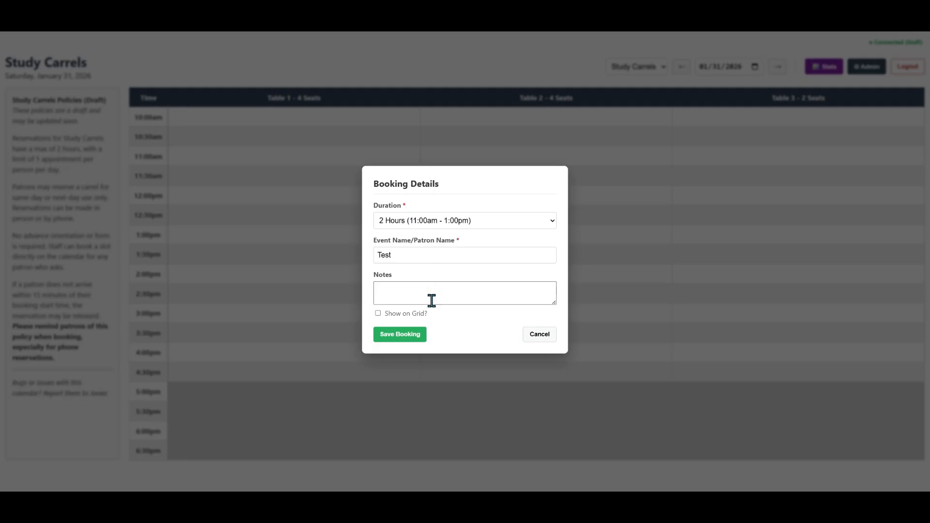
{"action": "left_click", "coordinate": [408, 338]}
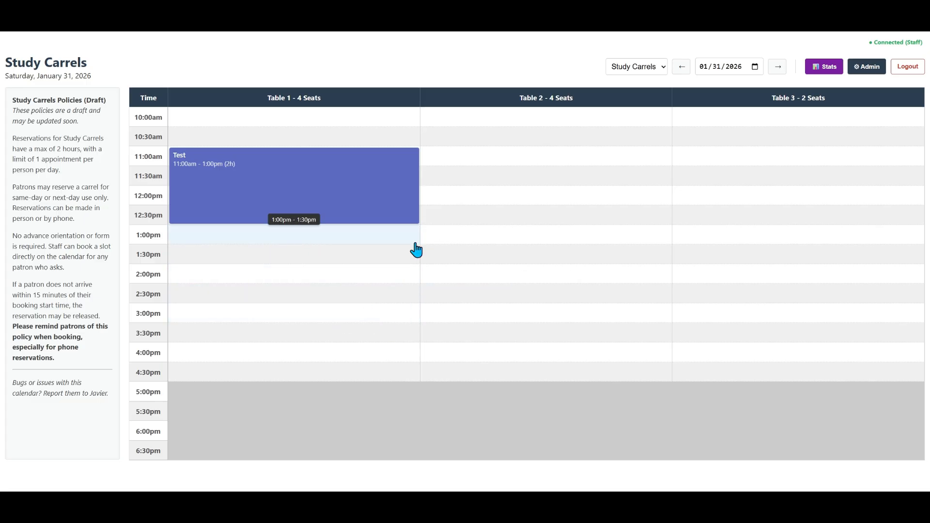
Save a 2-hour booking named "Test 2" on Table 1 from 2:00pm to 4:00pm
{"action": "left_click", "coordinate": [292, 281]}
{"action": "left_click", "coordinate": [458, 224]}
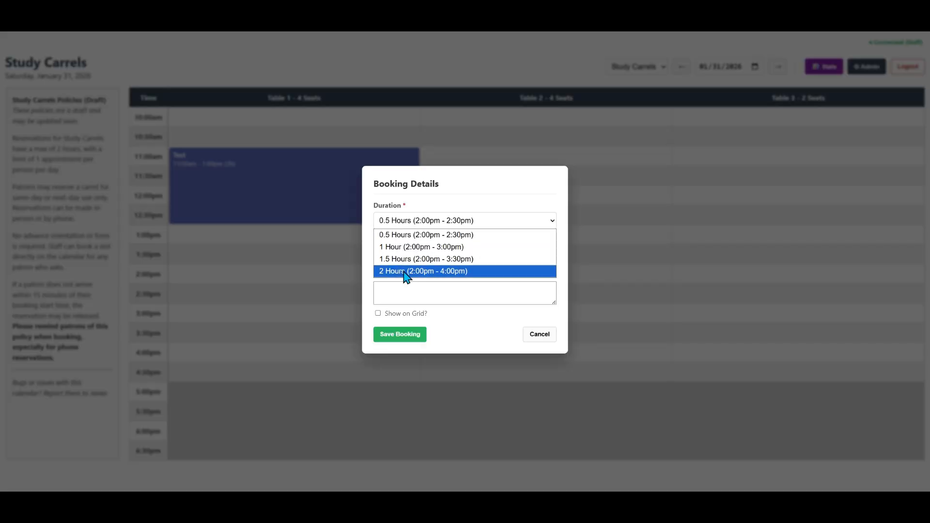
{"action": "left_click", "coordinate": [405, 270]}
{"action": "left_click", "coordinate": [457, 256]}
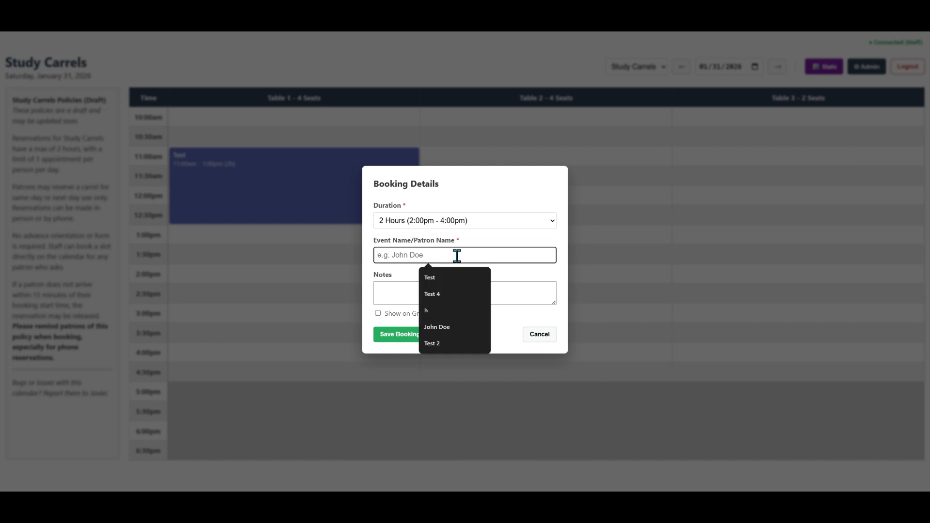
{"action": "type", "text": "Test 2"}
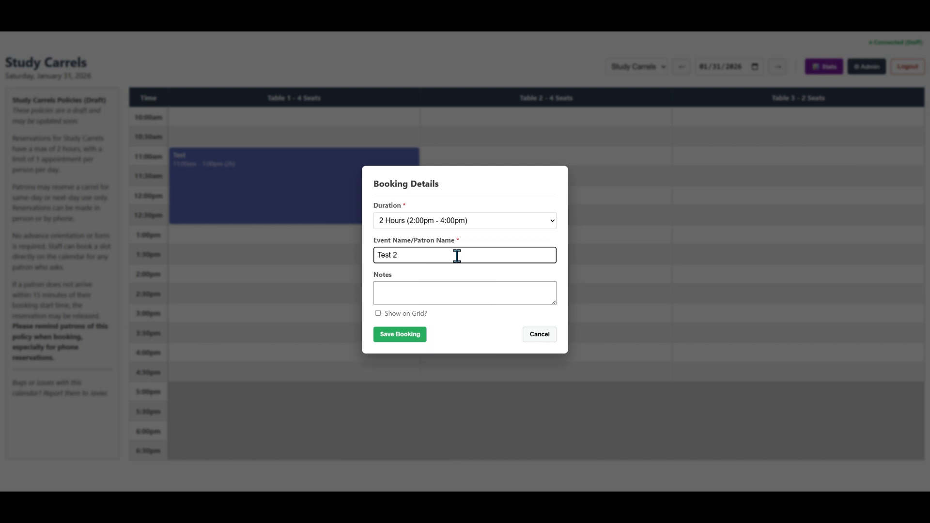
{"action": "left_click", "coordinate": [390, 334]}
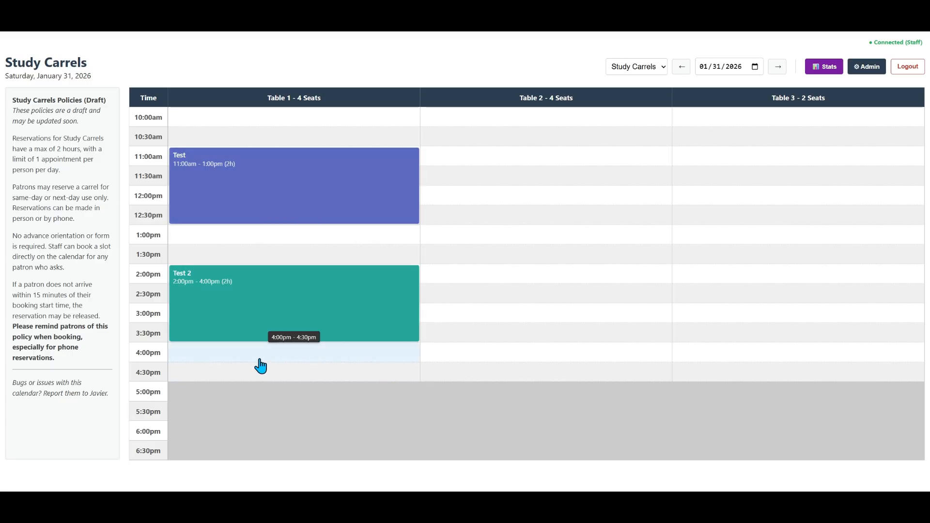
Add a 1-hour booking named "Test 3" on Table 1 from 4:00pm to 5:00pm and save it
{"action": "left_click", "coordinate": [293, 358]}
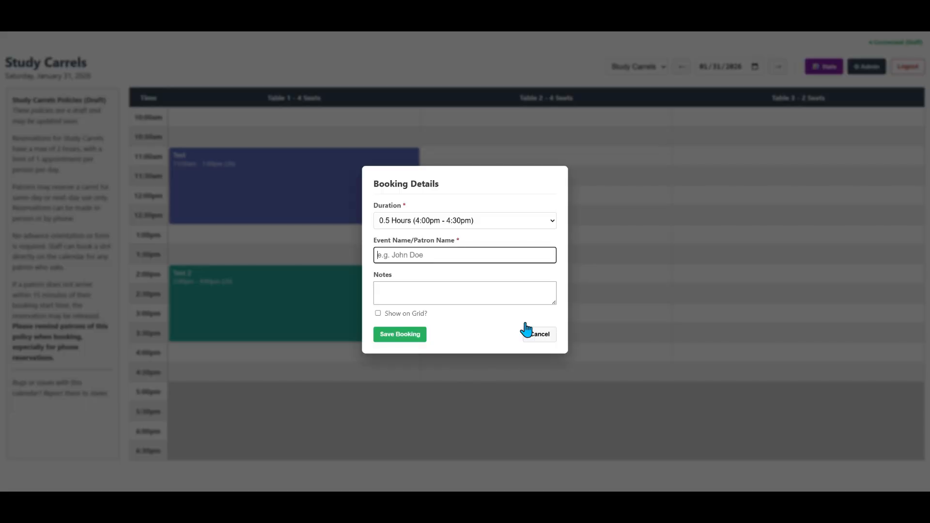
{"action": "left_click", "coordinate": [460, 221]}
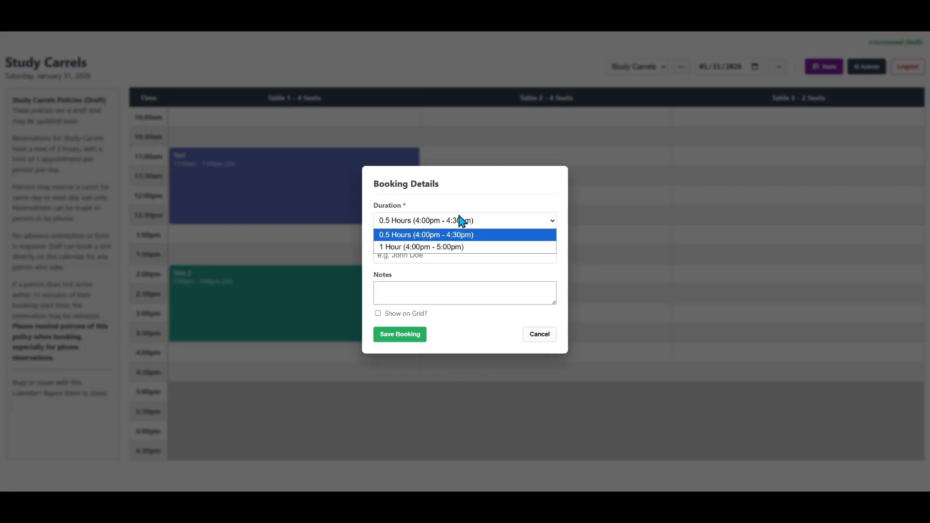
{"action": "left_click", "coordinate": [459, 213]}
{"action": "left_click", "coordinate": [446, 226]}
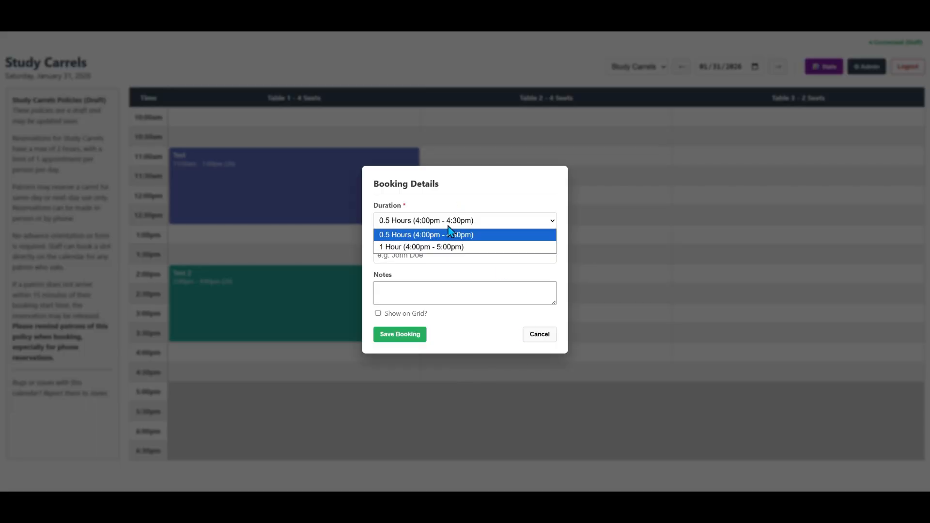
{"action": "left_click", "coordinate": [464, 248]}
{"action": "left_click", "coordinate": [471, 256]}
{"action": "type", "text": "Test"}
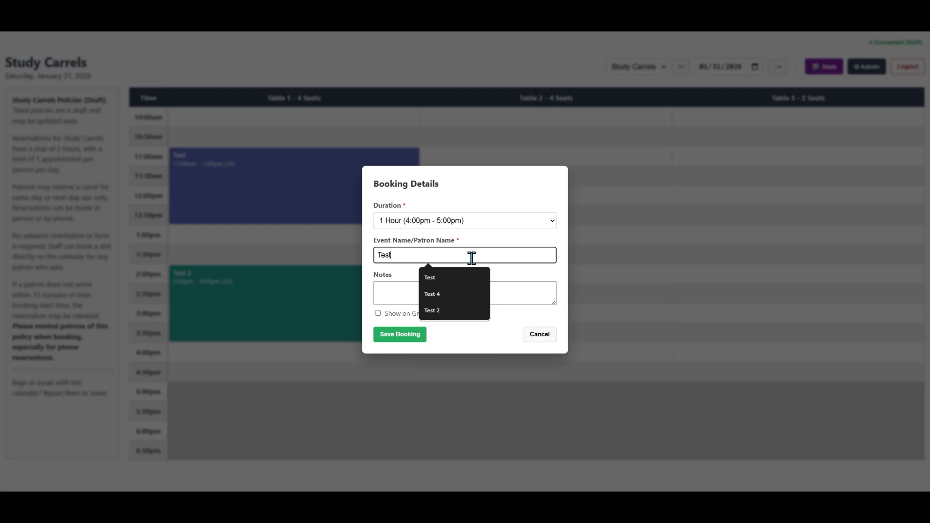
{"action": "type", "text": " 3"}
{"action": "left_click", "coordinate": [403, 334]}
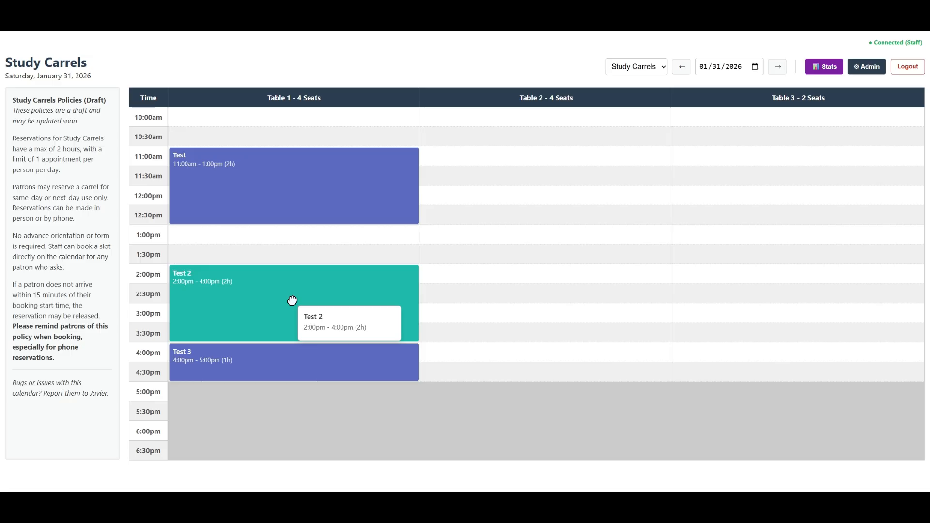
{"action": "left_click_drag", "start_coordinate": [292, 301], "coordinate": [377, 257]}
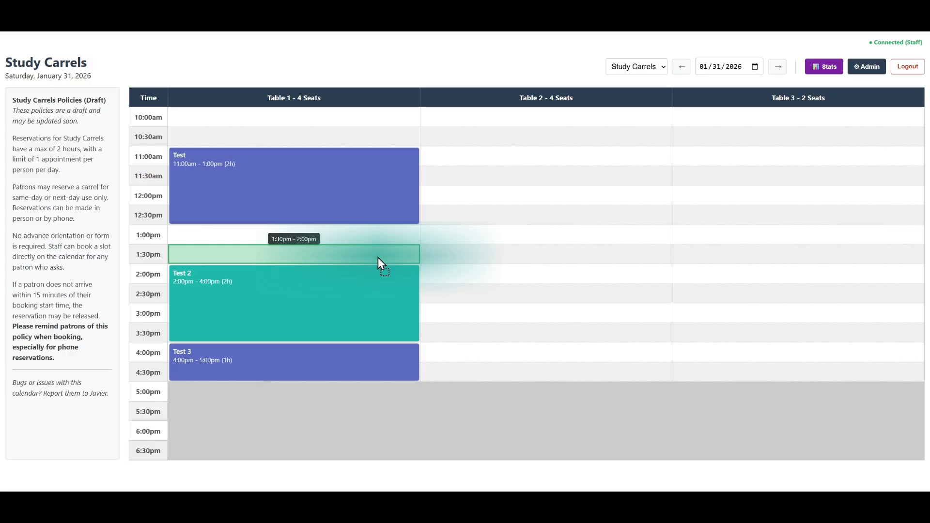
{"action": "left_click_drag", "start_coordinate": [378, 257], "coordinate": [391, 257]}
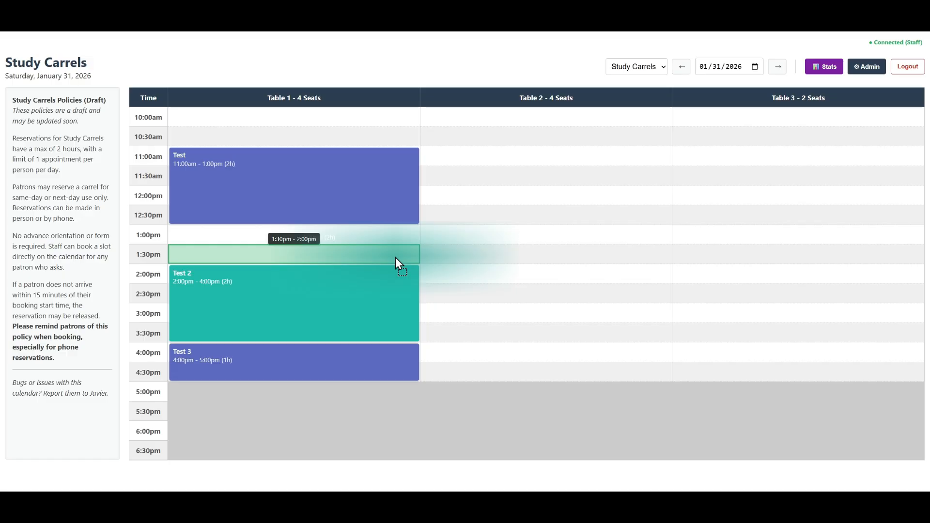
{"action": "left_click_drag", "start_coordinate": [395, 257], "coordinate": [529, 333]}
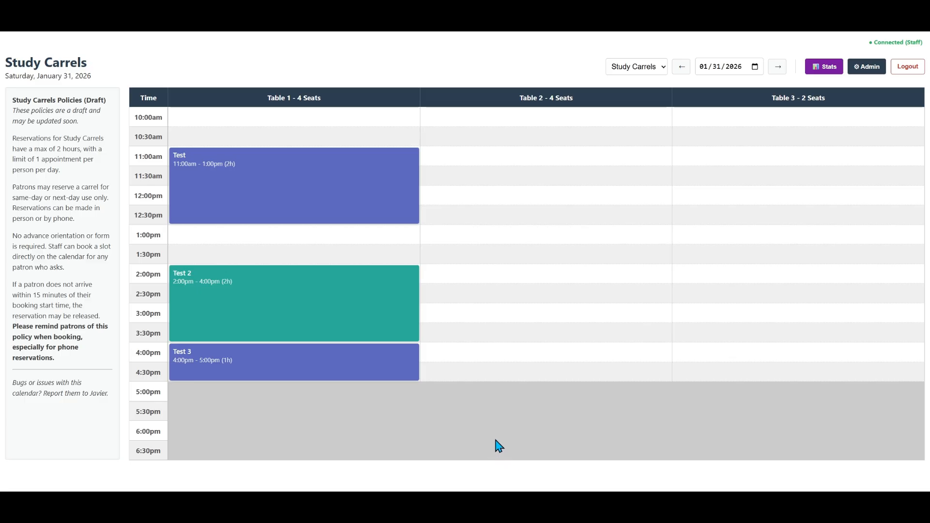
Reschedule the "Test 2" booking on Table 1 to start at 1:30pm and confirm the move
{"action": "left_click_drag", "start_coordinate": [292, 304], "coordinate": [304, 258]}
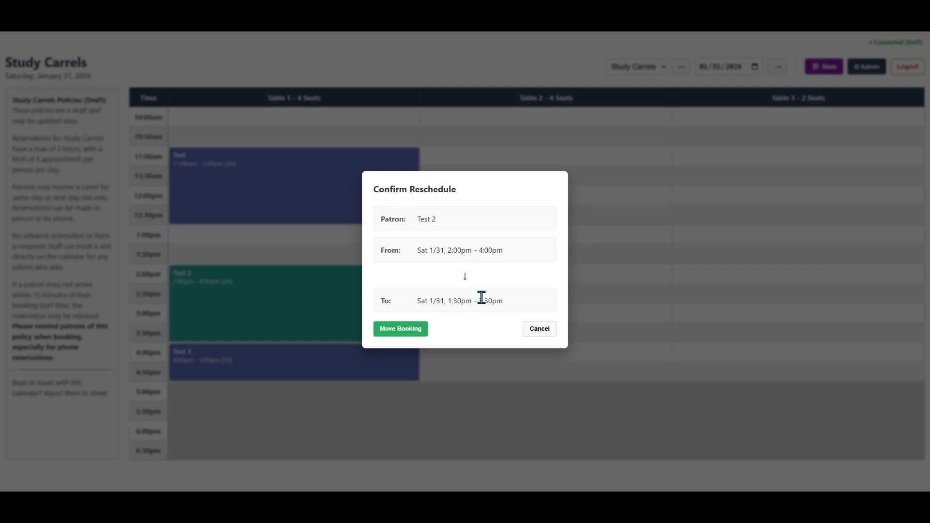
{"action": "left_click", "coordinate": [415, 331]}
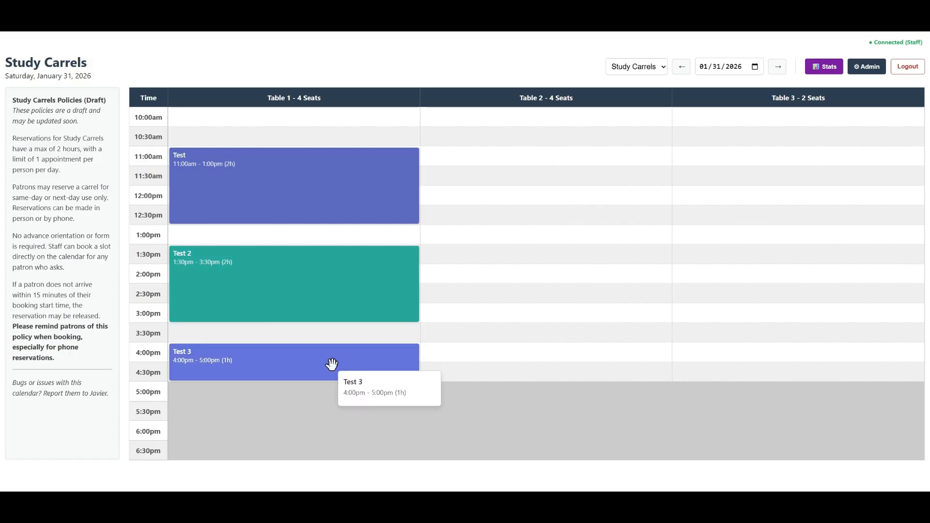
Delete the "Test 3" booking on Table 1 and confirm the deletion
{"action": "left_click", "coordinate": [298, 365]}
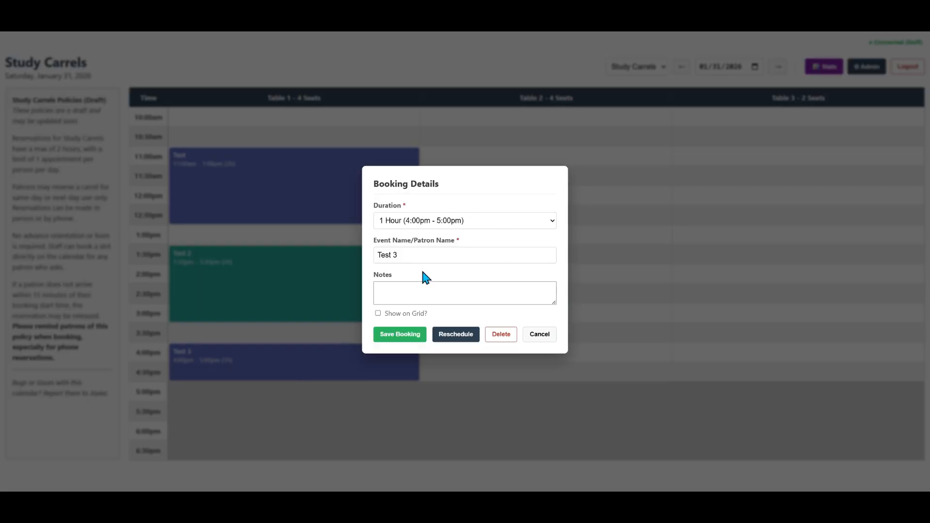
{"action": "left_click", "coordinate": [501, 334]}
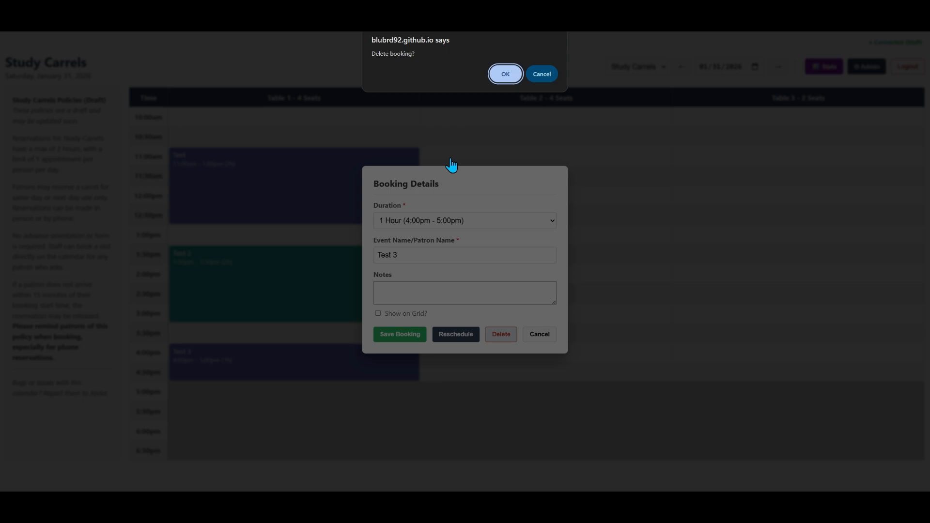
{"action": "left_click", "coordinate": [501, 75]}
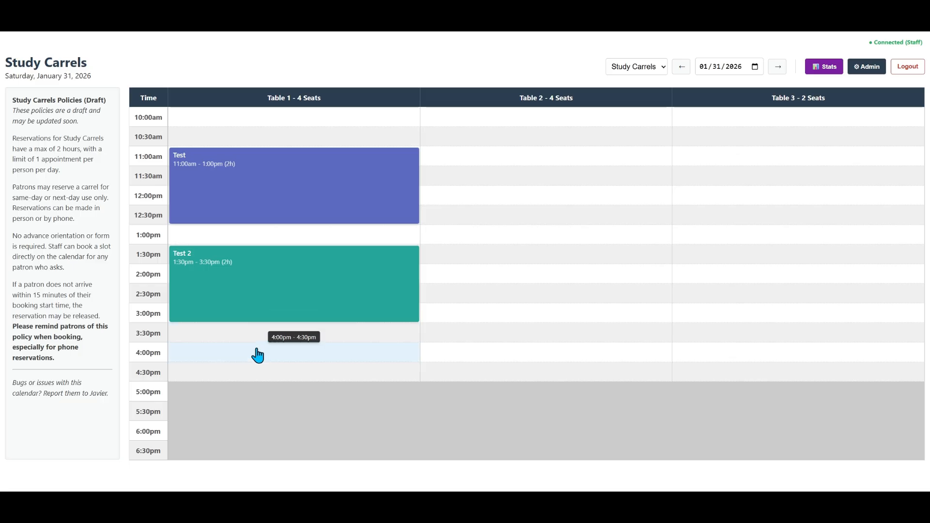
Save a half-hour booking named "Test" on Table 1 from 3:30pm to 4:00pm
{"action": "left_click_drag", "start_coordinate": [261, 339], "coordinate": [279, 343]}
{"action": "left_click", "coordinate": [278, 339]}
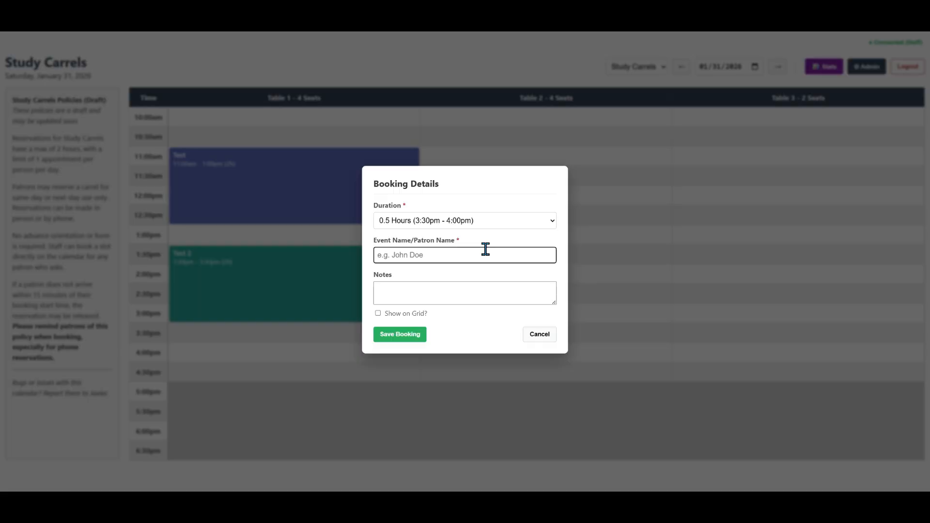
{"action": "type", "text": "Test"}
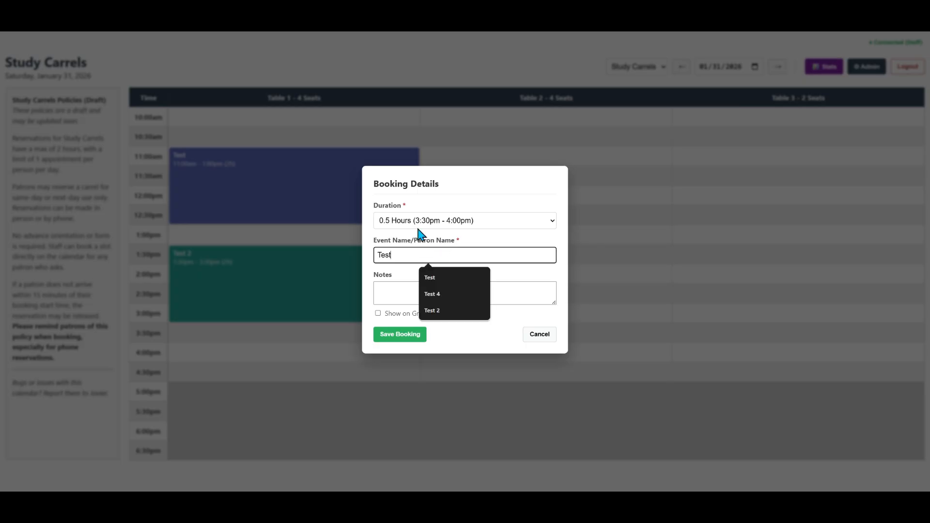
{"action": "left_click", "coordinate": [407, 336]}
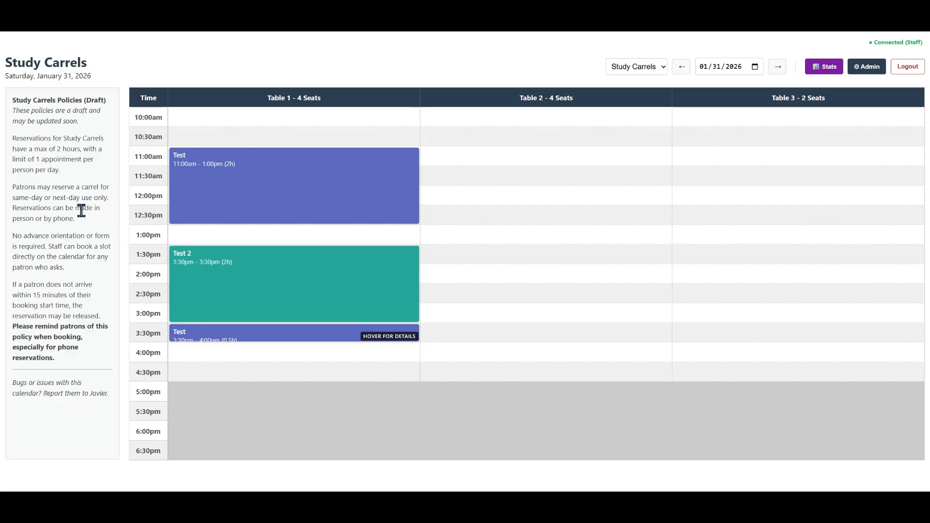
{"action": "left_click", "coordinate": [57, 154]}
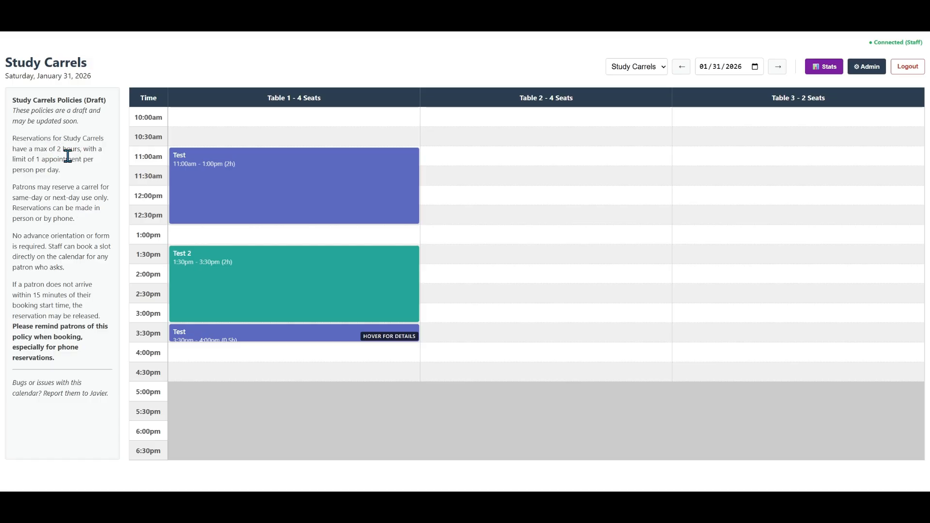